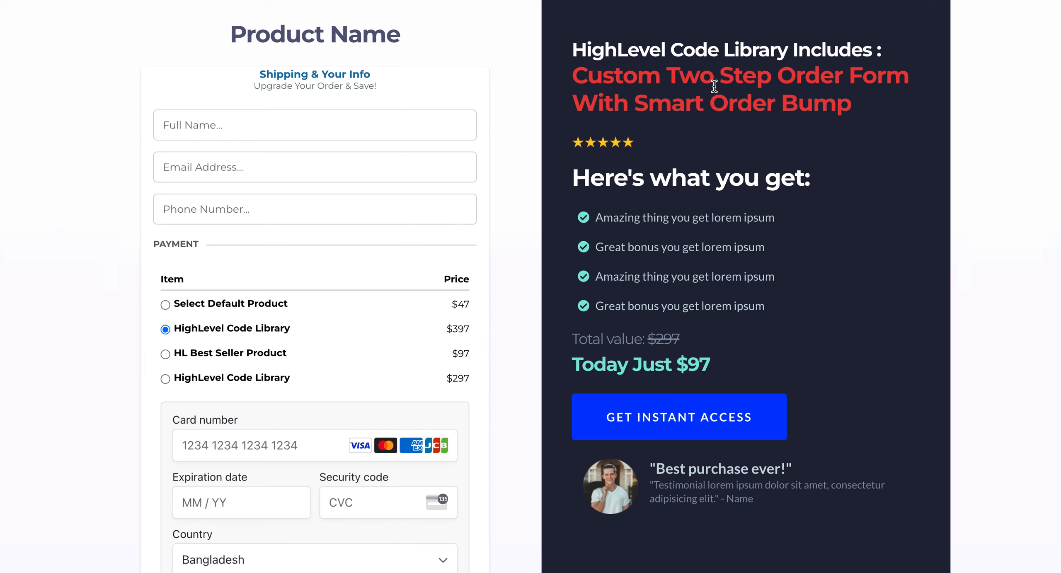
pyautogui.hotkey('ctrl', 'a')
pyautogui.write('Show Hide Page Eleme')
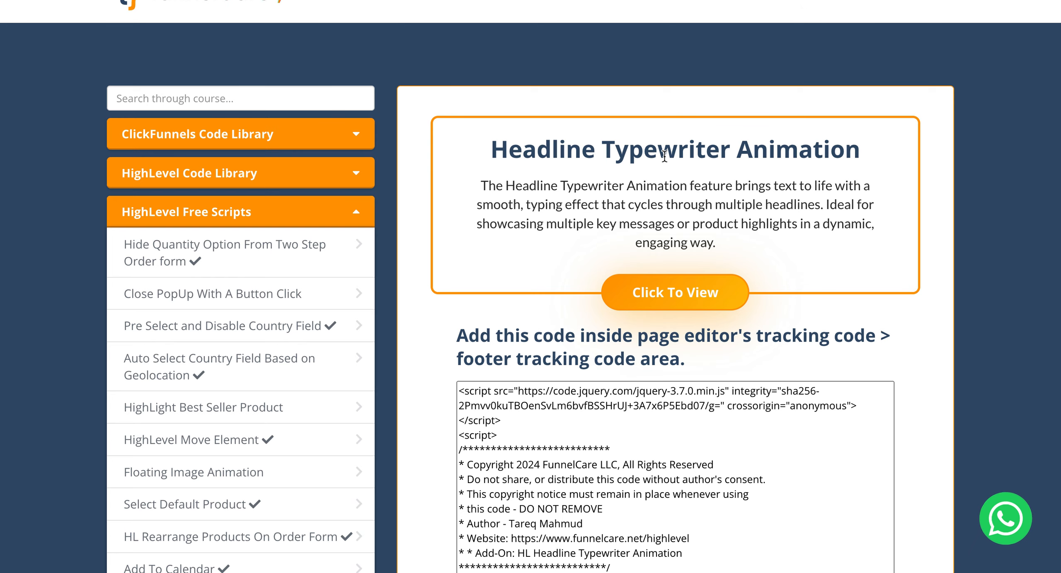
# Select the entire Headline Typewriter Animation script in its code box
pyautogui.click(521, 447)
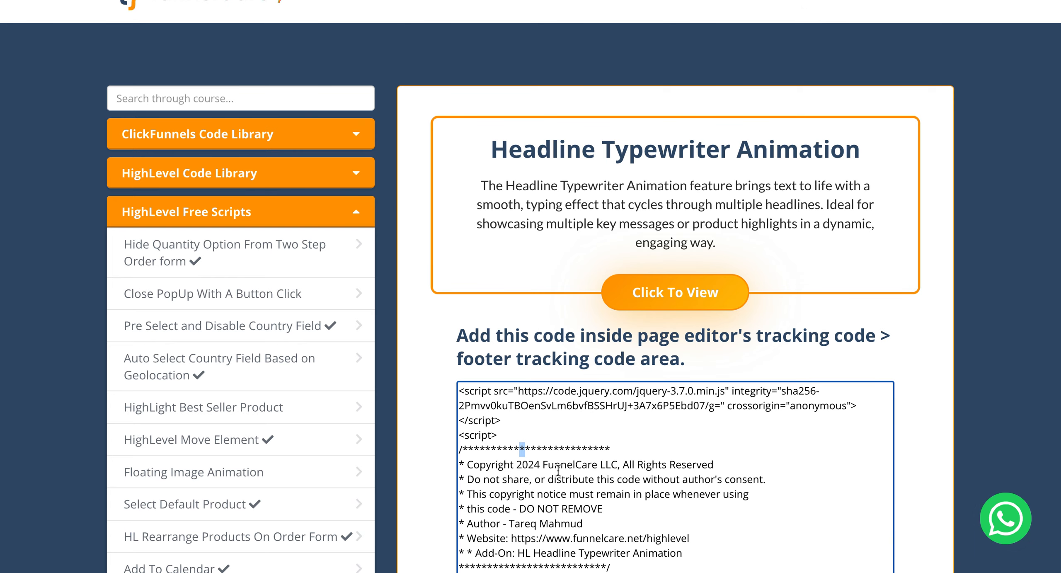
pyautogui.hotkey('ctrl', 'a')
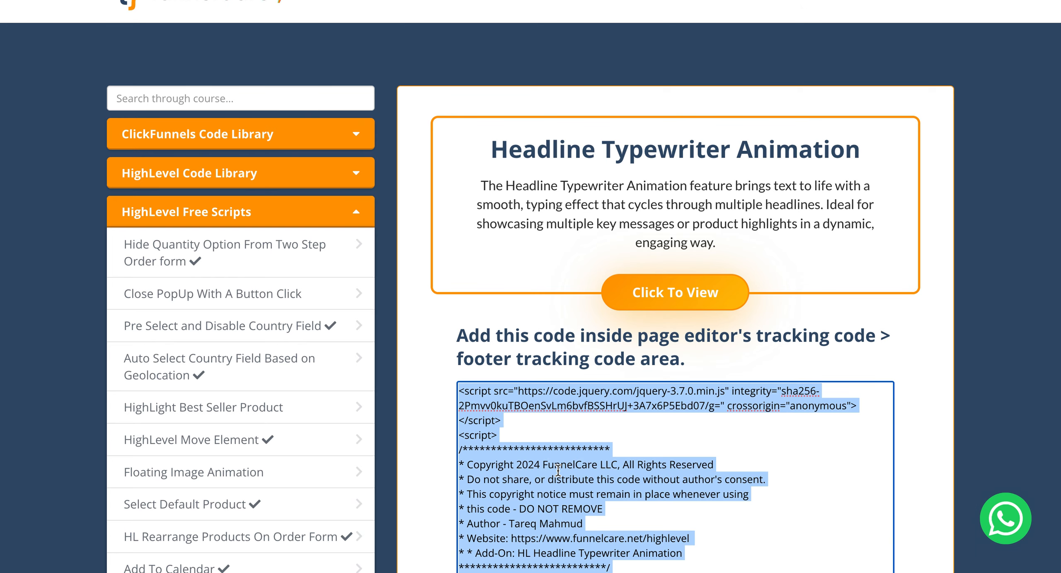
# Switch to the code editor, dismiss the open file dialog and insert three blank lines above the jQuery script tag
pyautogui.hotkey('ctrl', 'Left')
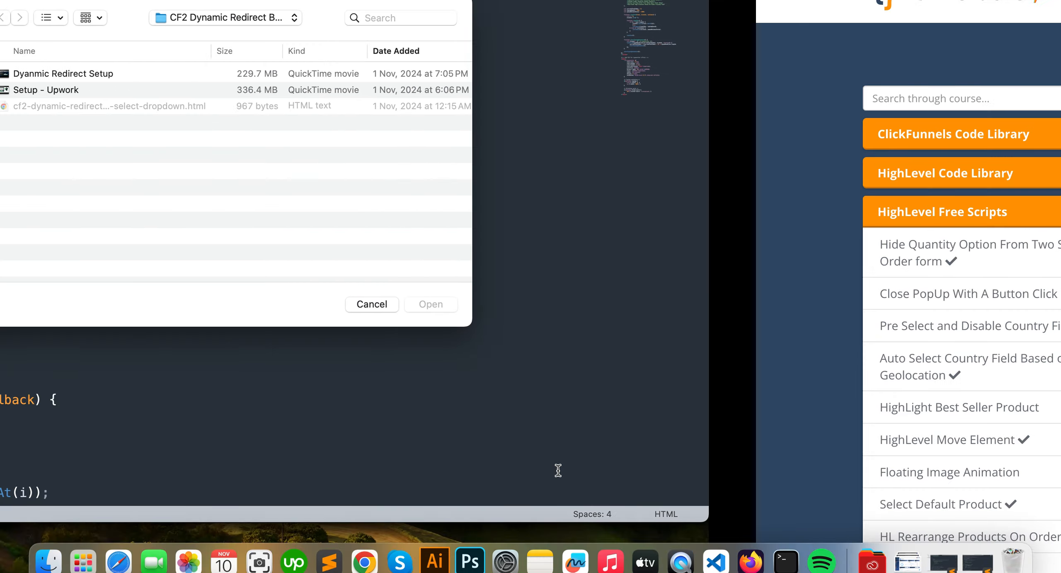
pyautogui.press('Escape')
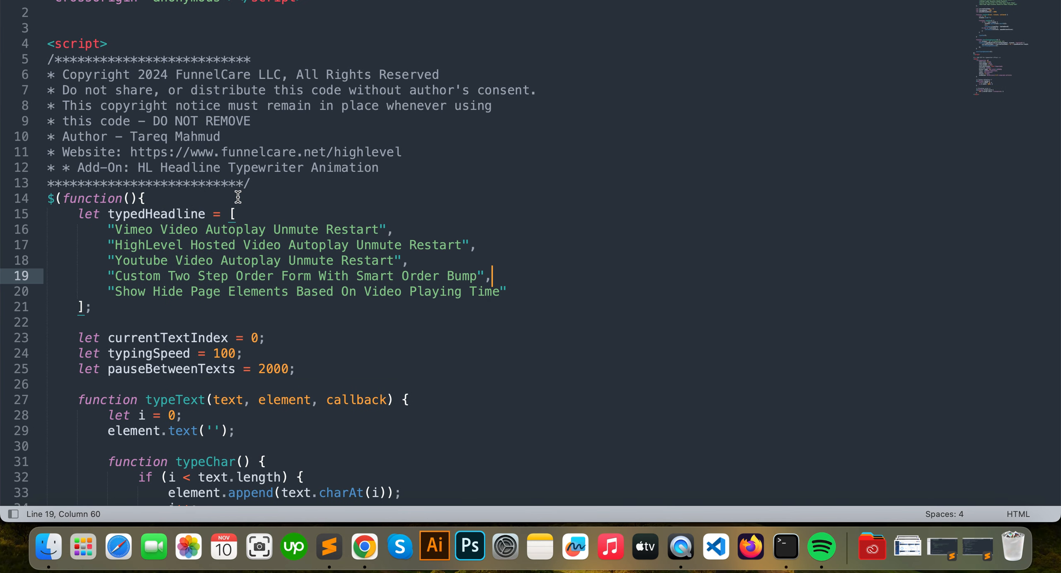
pyautogui.click(47, 0)
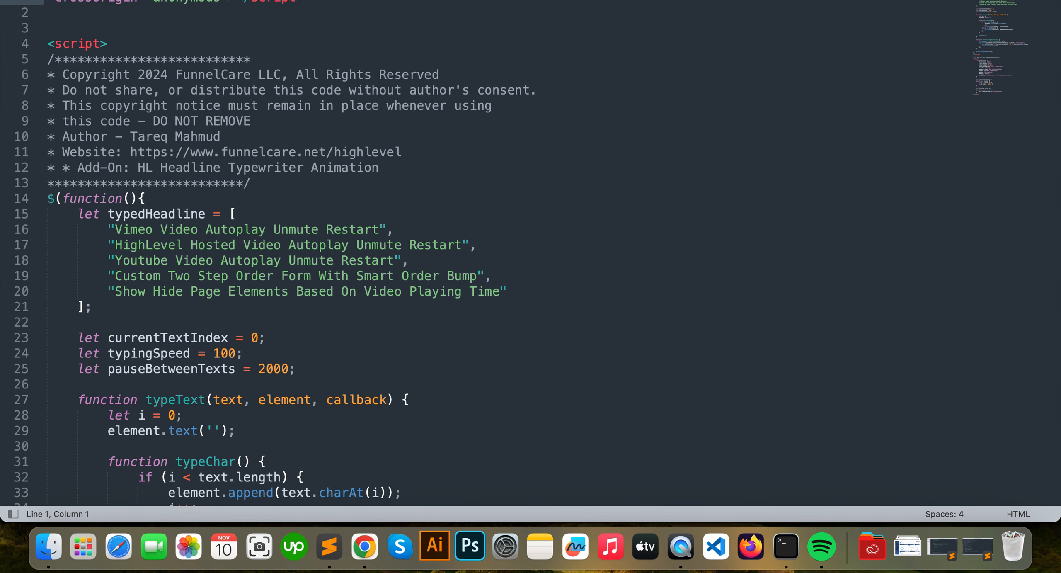
pyautogui.press('Return')
pyautogui.press('Return')
pyautogui.press('Return')
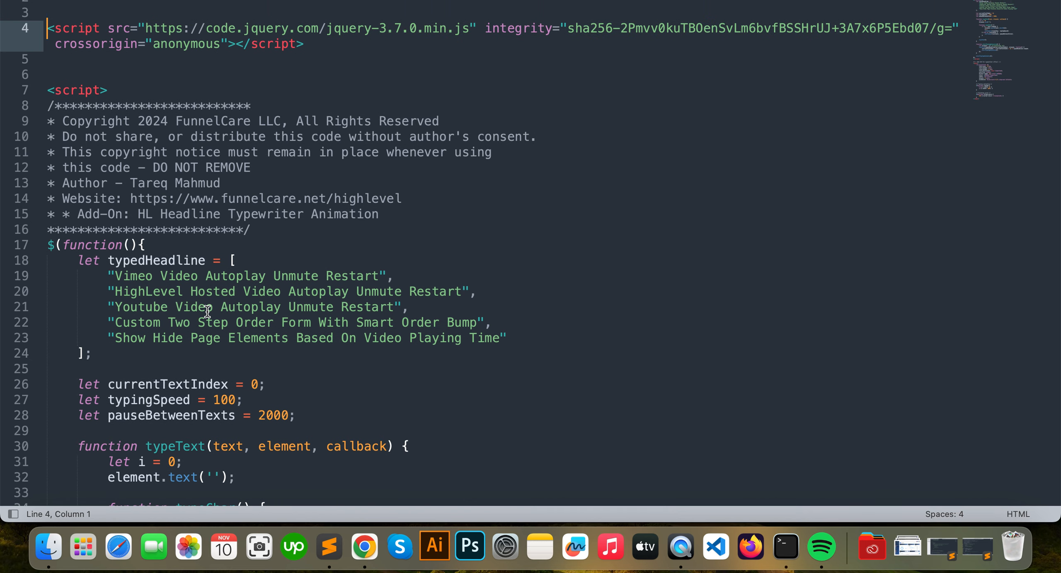
# Examine the typedHeadline variable and the start of its headline list
pyautogui.doubleClick(156, 262)
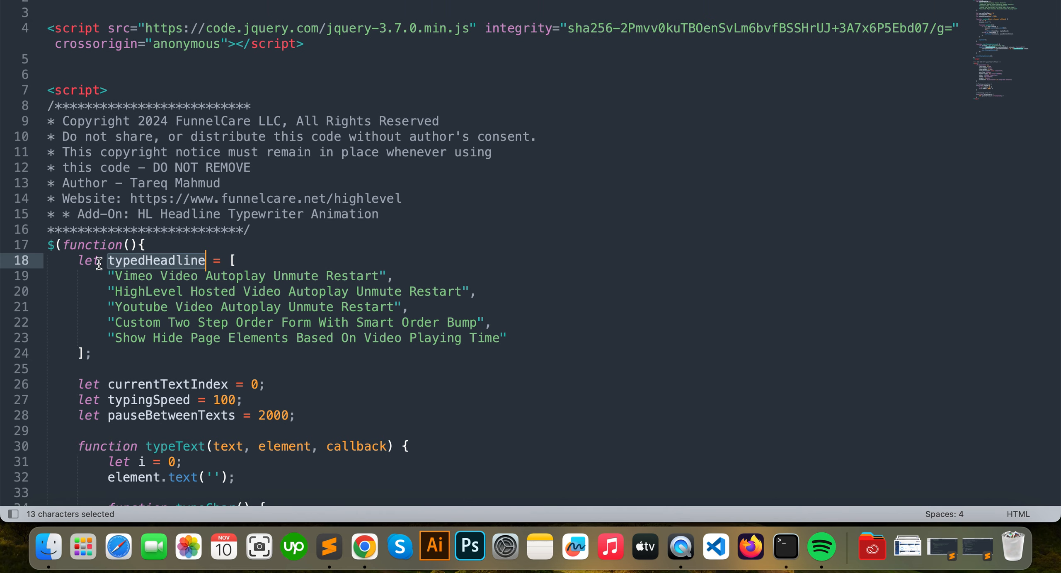
pyautogui.click(92, 261)
pyautogui.doubleClick(156, 262)
pyautogui.click(109, 275)
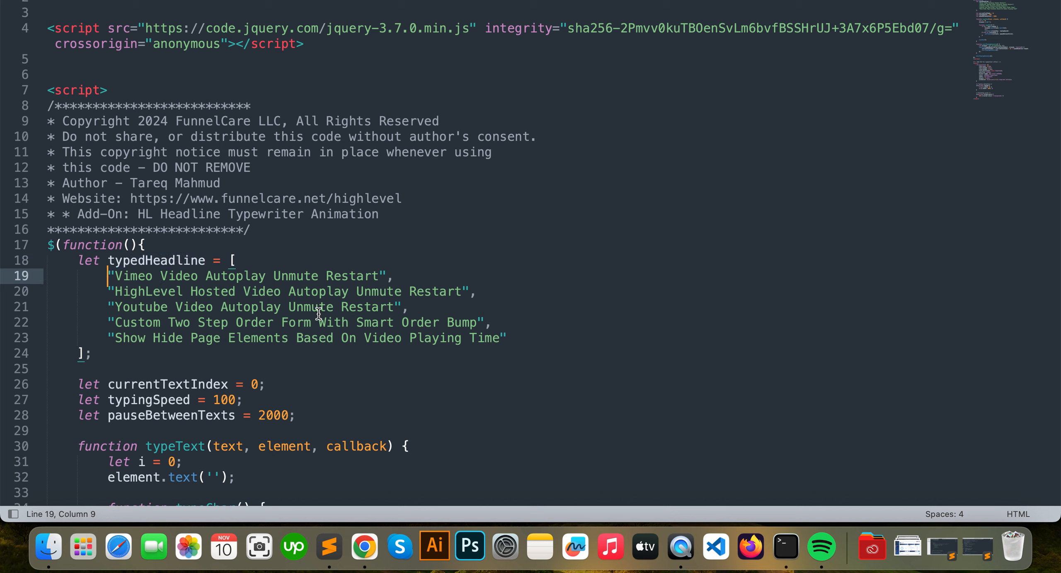
# Add the entry "Add Your Headline Here" to the end of the typedHeadline array
pyautogui.click(523, 337)
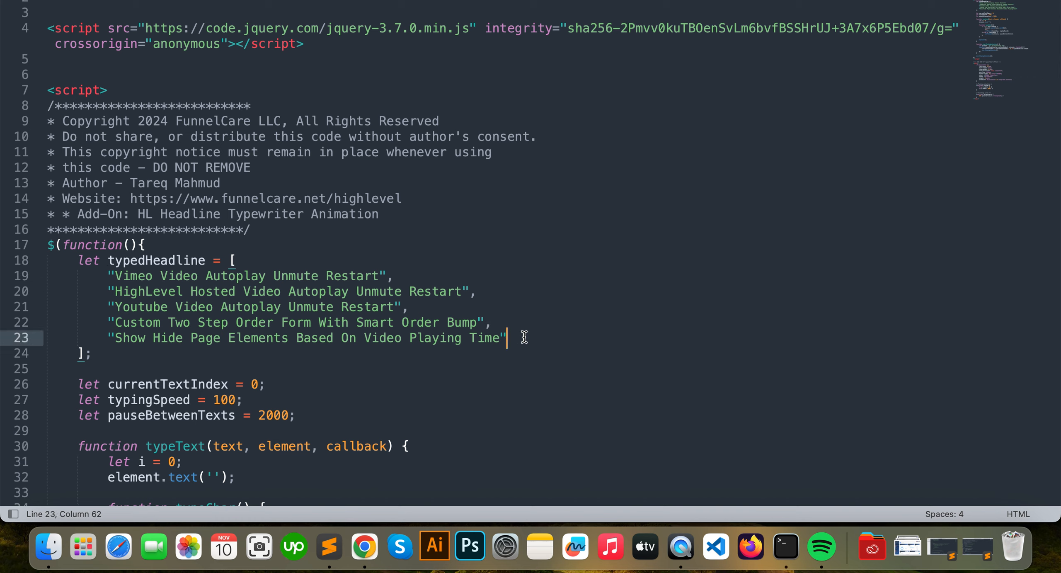
pyautogui.write(',')
pyautogui.press('Return')
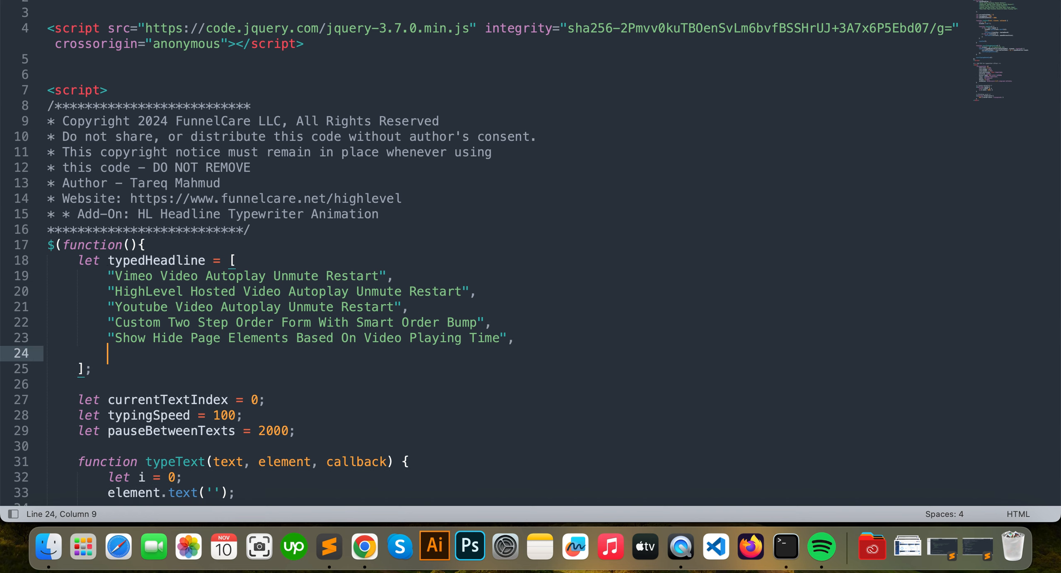
pyautogui.write('"')
pyautogui.write('Add Your H')
pyautogui.write('eadline Hwe')
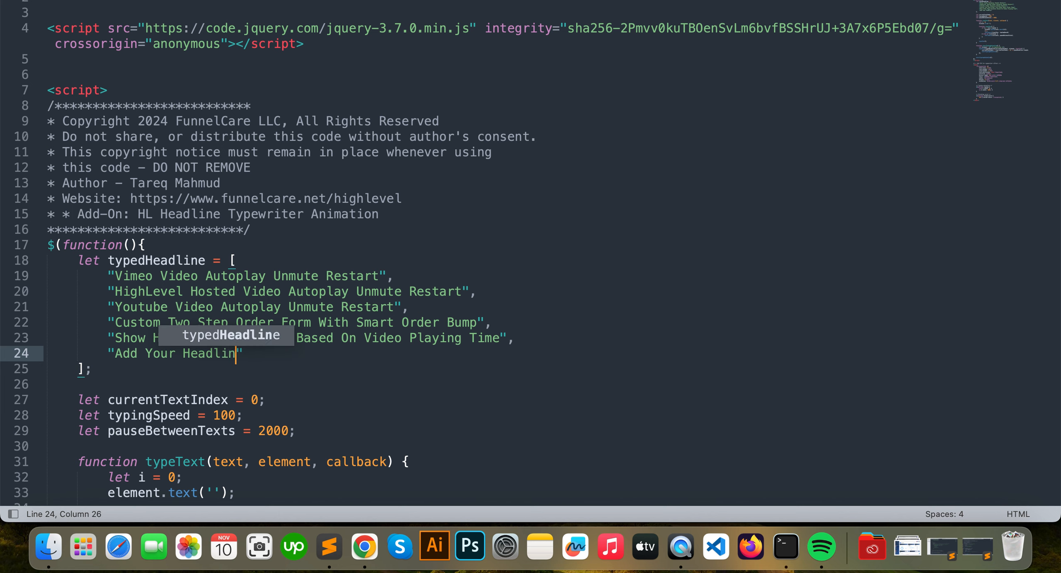
pyautogui.write('r')
pyautogui.press('BackSpace')
pyautogui.press('BackSpace')
pyautogui.write('e')
pyautogui.press('BackSpace')
pyautogui.press('BackSpace')
pyautogui.write('ere')
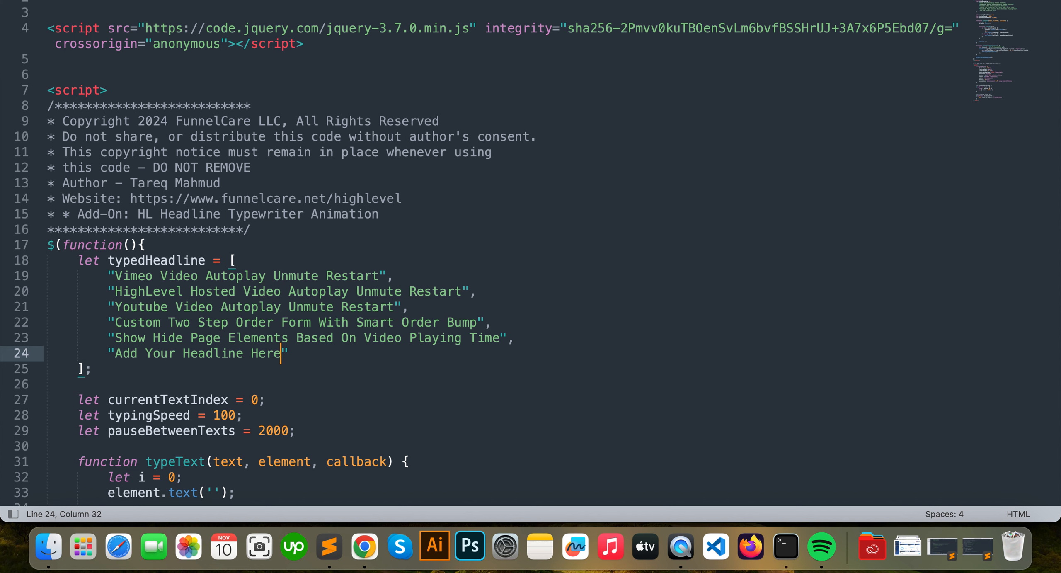
# Put a comma after the "Add Your Headline Here" entry and start an empty string entry on the next line
pyautogui.click(314, 351)
pyautogui.write(',')
pyautogui.press('Return')
pyautogui.write('"')
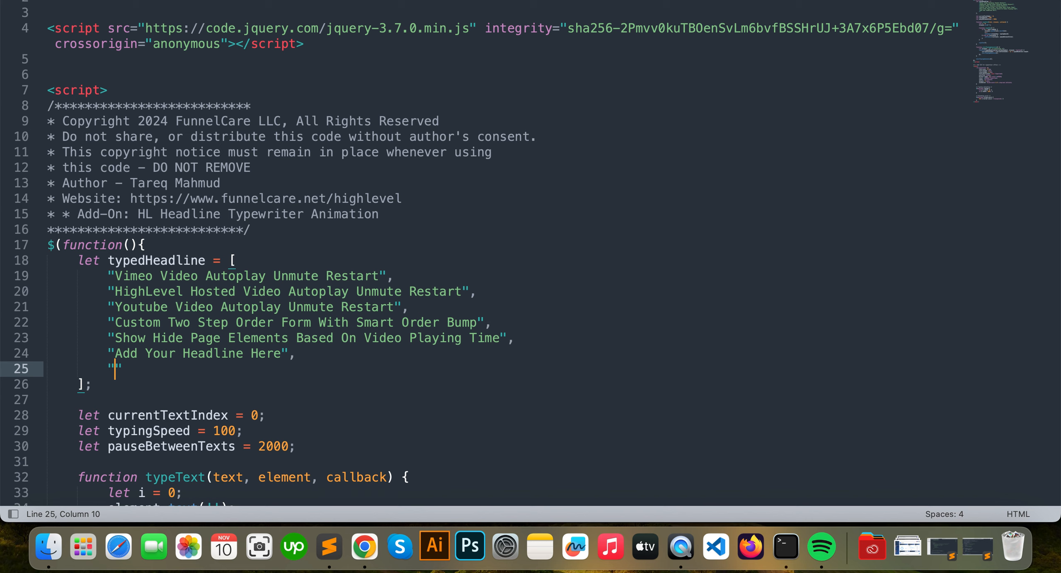
# Delete the "Add Your Headline Here" entry and the empty entry below it from the typedHeadline array
pyautogui.moveTo(298, 355); pyautogui.dragTo(108, 355)
pyautogui.press('BackSpace')
pyautogui.click(133, 365)
pyautogui.press('BackSpace')
pyautogui.press('BackSpace')
pyautogui.press('BackSpace')
pyautogui.press('BackSpace')
pyautogui.press('BackSpace')
pyautogui.press('BackSpace')
pyautogui.press('BackSpace')
pyautogui.press('BackSpace')
pyautogui.press('BackSpace')
# Switch to the page editor and close the Tracking Code dialog and the Headline settings
pyautogui.hotkey('ctrl', 'Right')
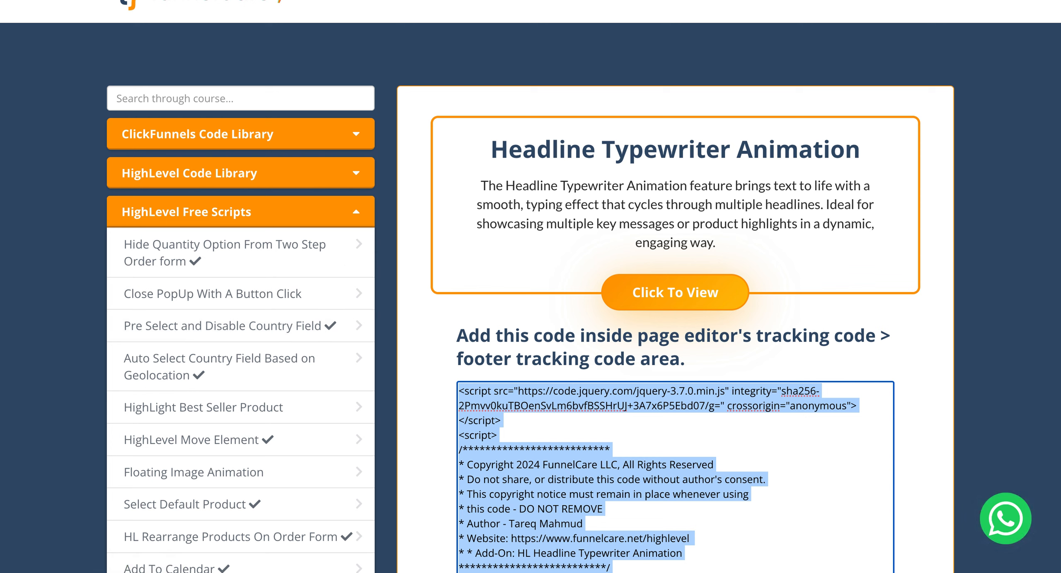
pyautogui.hotkey('ctrl', 'Left')
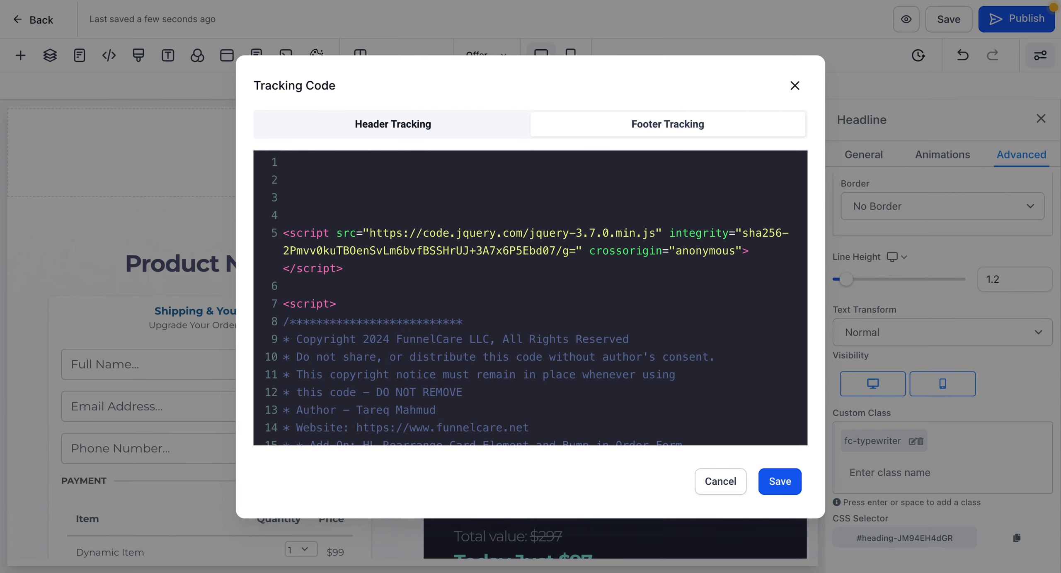
pyautogui.click(795, 86)
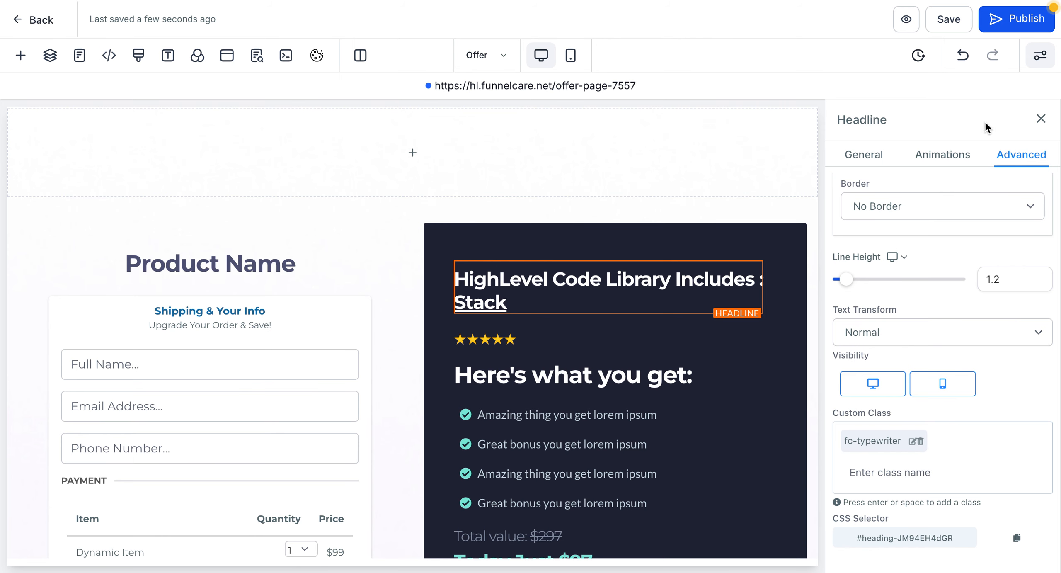
pyautogui.click(1042, 120)
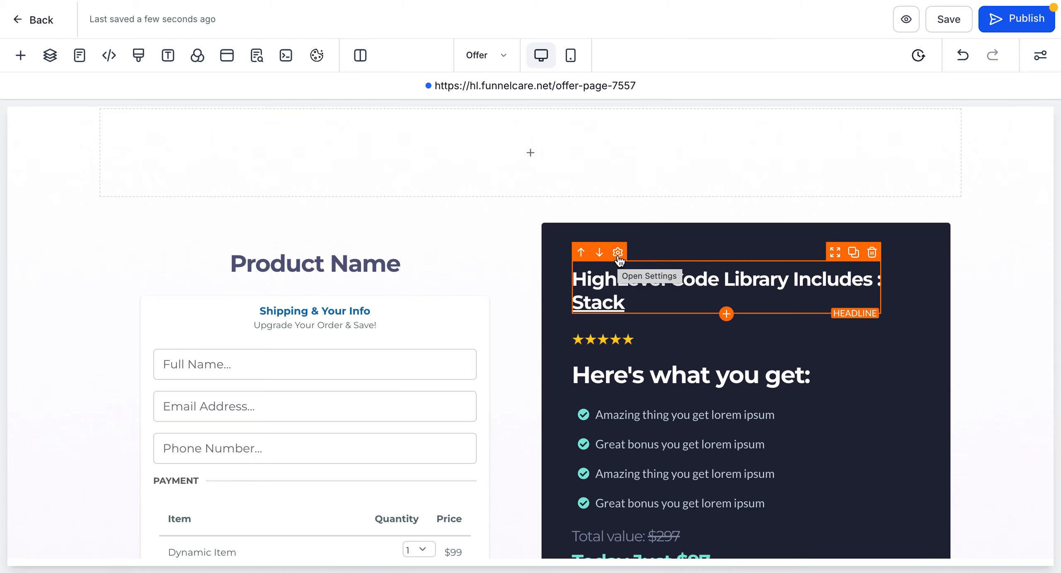
# Enter fc-typewriter as a custom class in the "HighLevel Code Library Includes" headline's advanced settings and clear that entry again
pyautogui.click(617, 254)
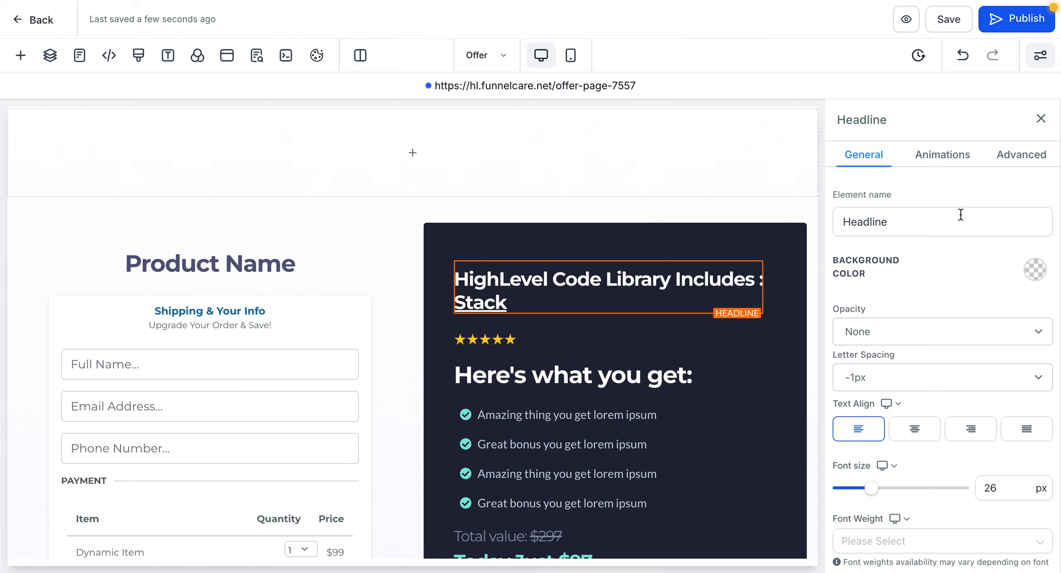
pyautogui.click(1022, 157)
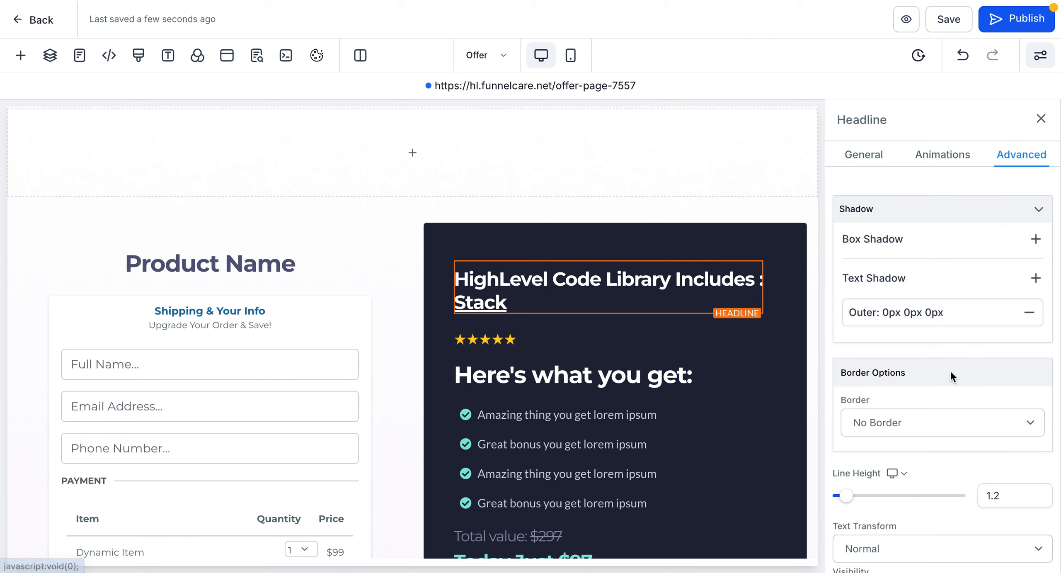
pyautogui.scroll(-3, 950, 370)
pyautogui.scroll(-2, 991, 401)
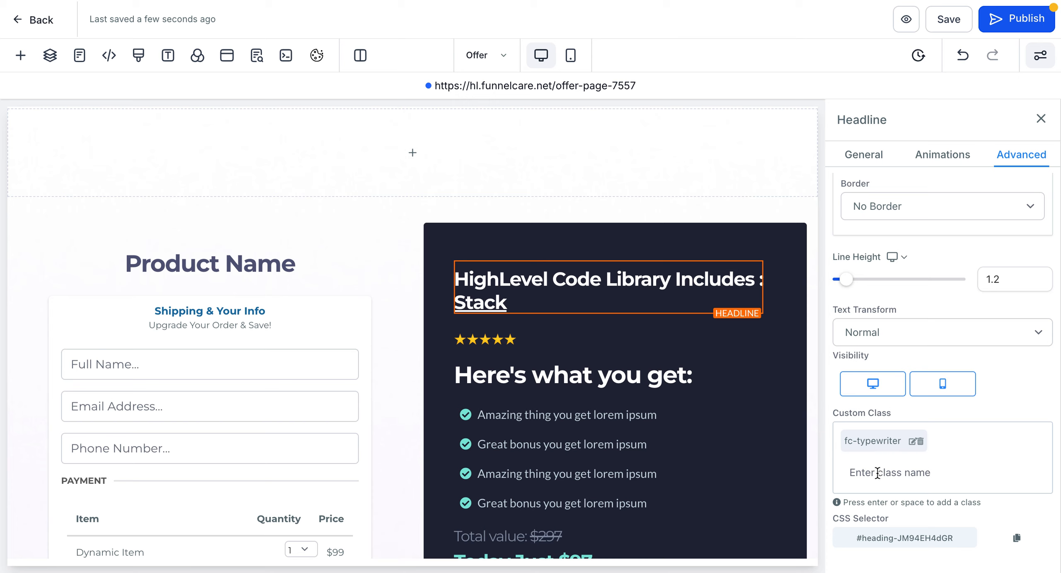
pyautogui.write('fc-typewriter')
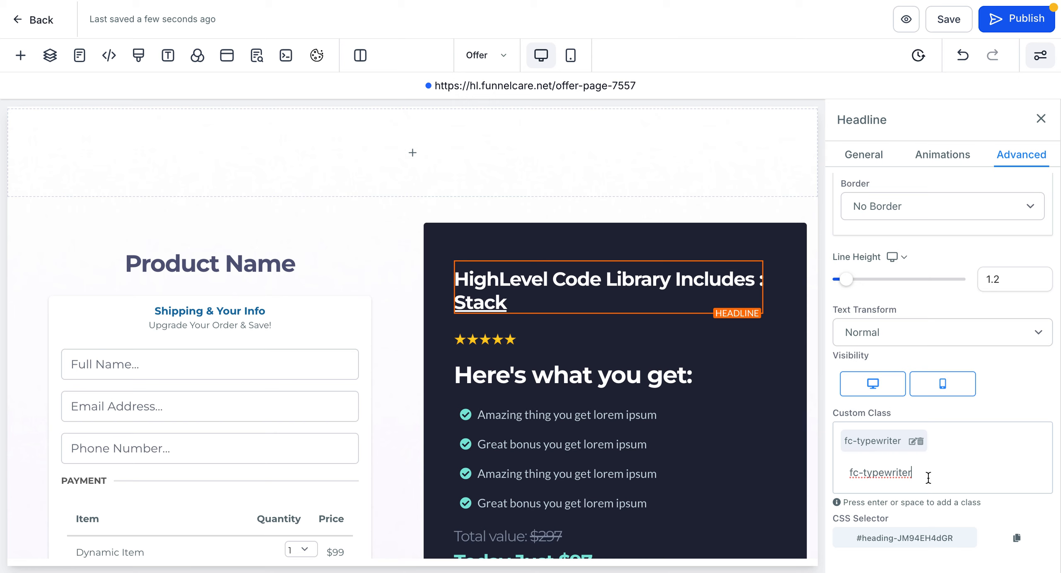
pyautogui.doubleClick(892, 473)
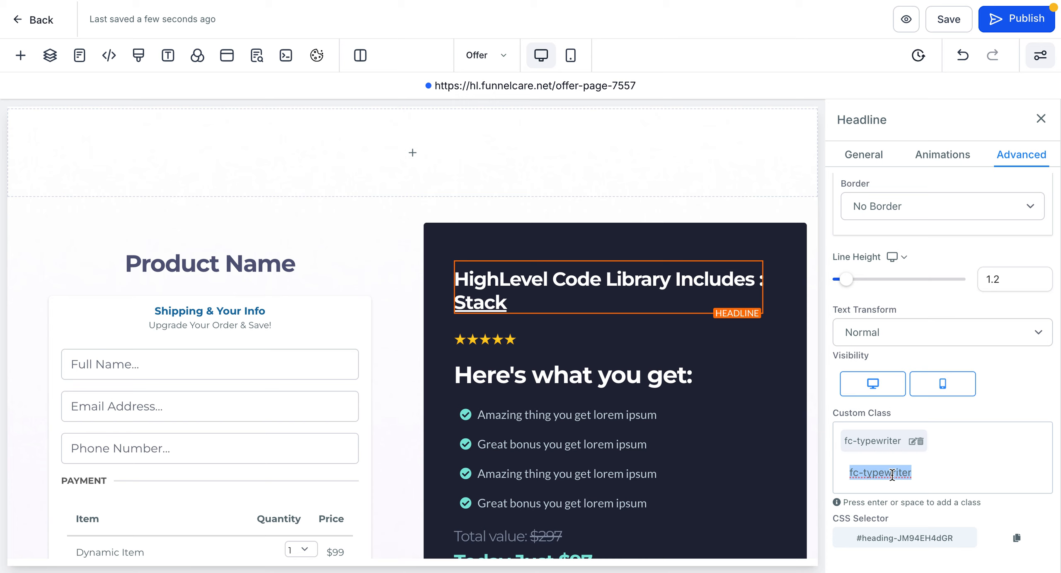
pyautogui.press('BackSpace')
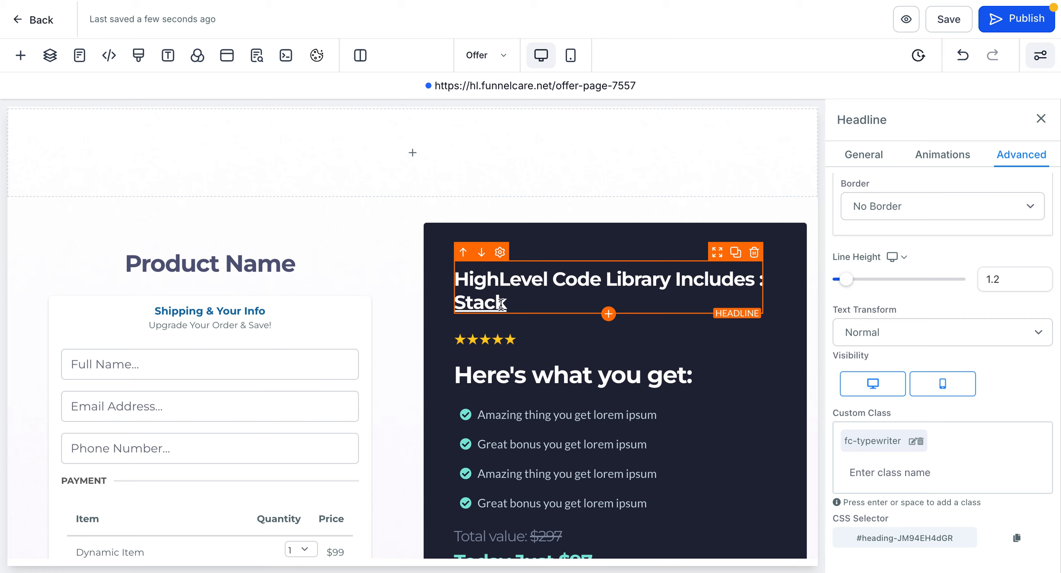
# Examine the formatting of the underlined word "Stack" in the "HighLevel Code Library Includes" headline
pyautogui.click(517, 303)
pyautogui.doubleClick(478, 303)
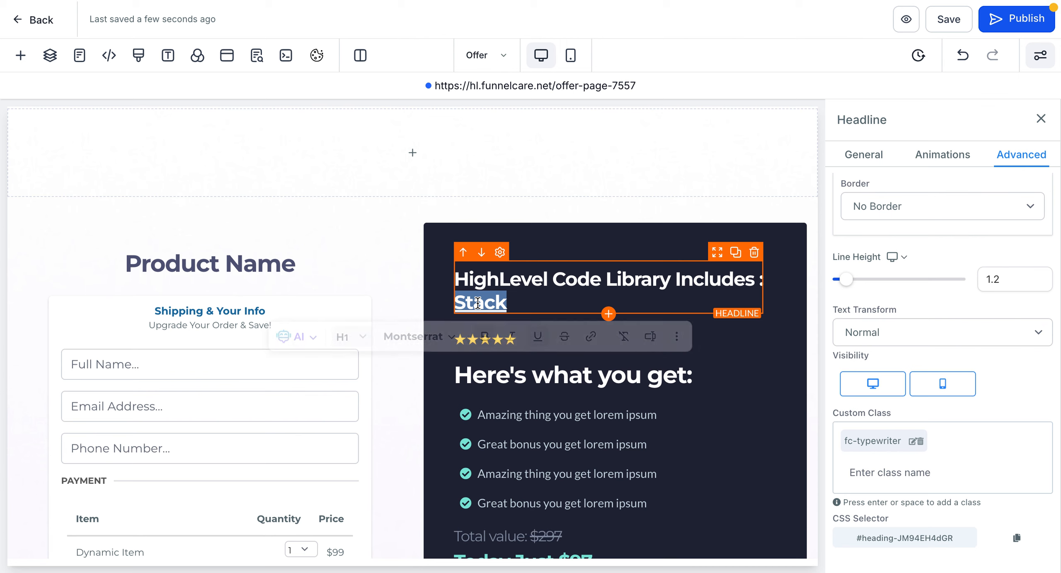
pyautogui.click(523, 299)
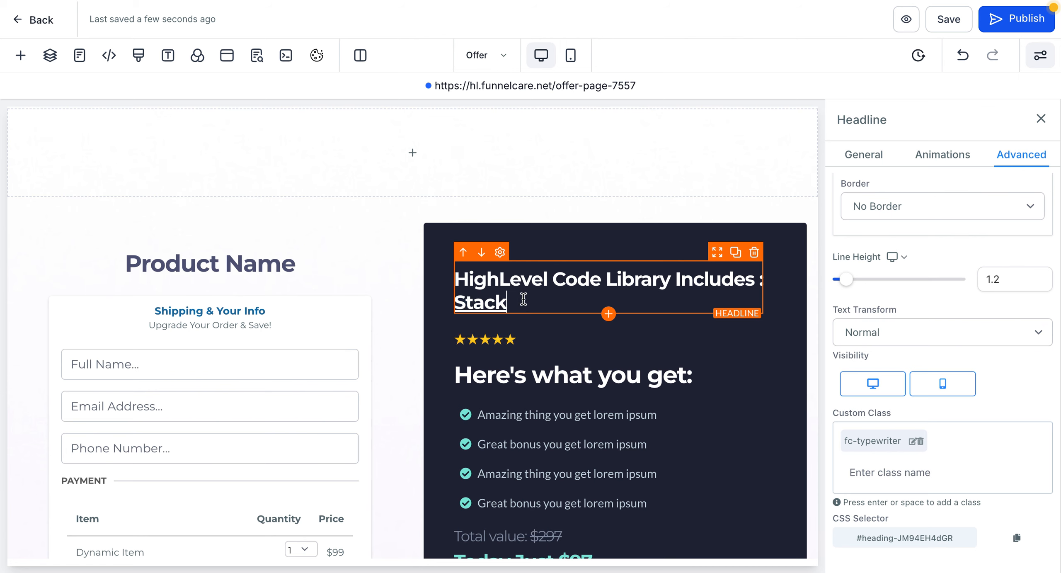
pyautogui.doubleClick(484, 303)
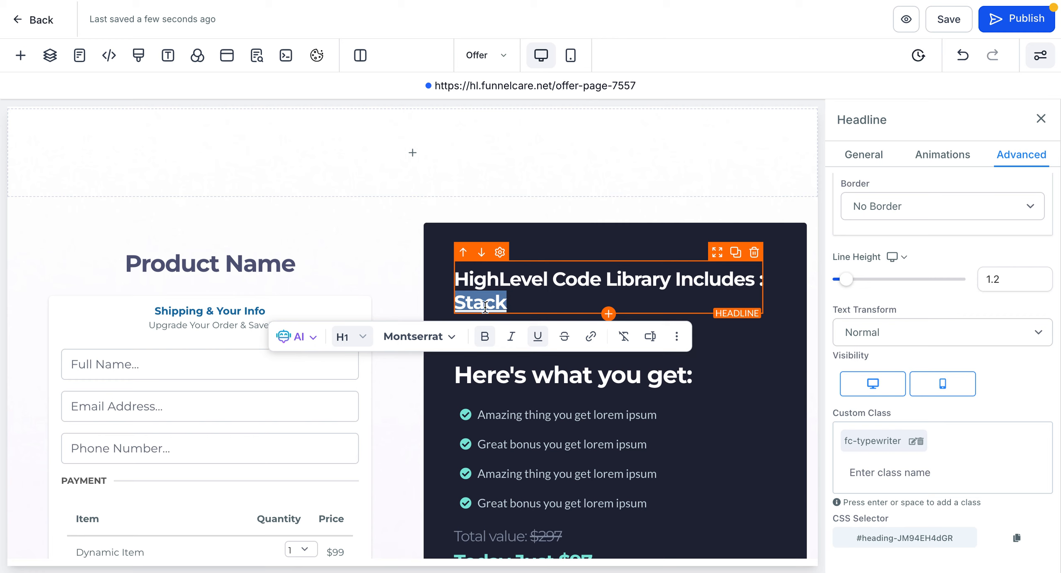
pyautogui.doubleClick(482, 302)
pyautogui.click(532, 296)
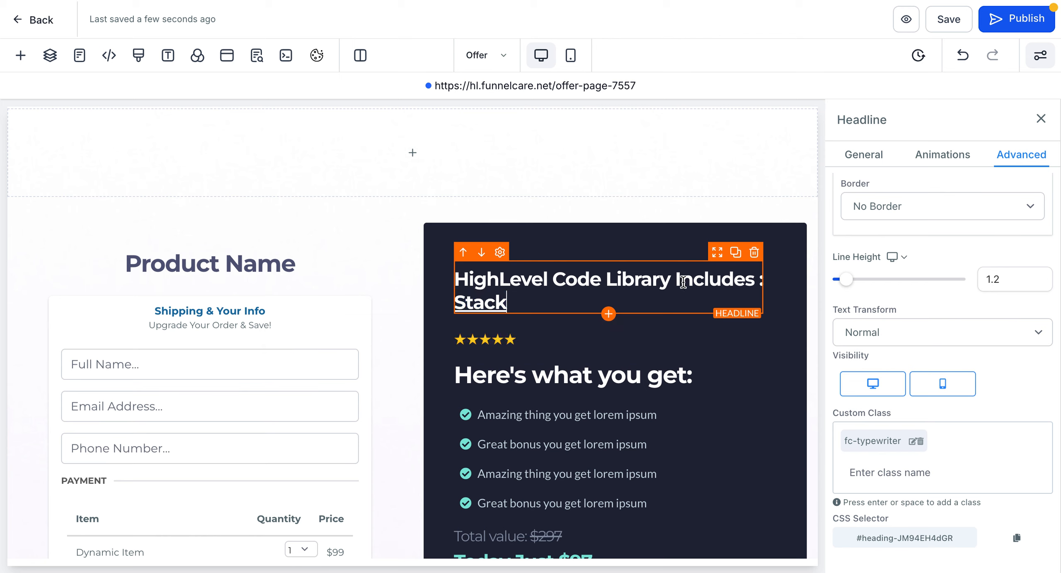
# Find the Headline element by searching for "hea" and insert it directly below the "HighLevel Code Library Includes" headline
pyautogui.click(538, 325)
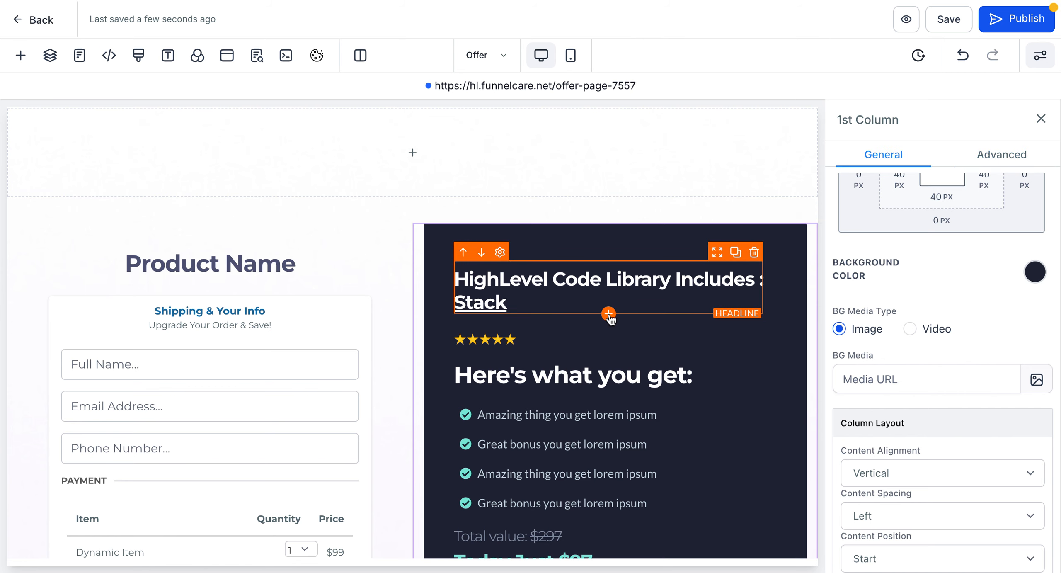
pyautogui.click(608, 314)
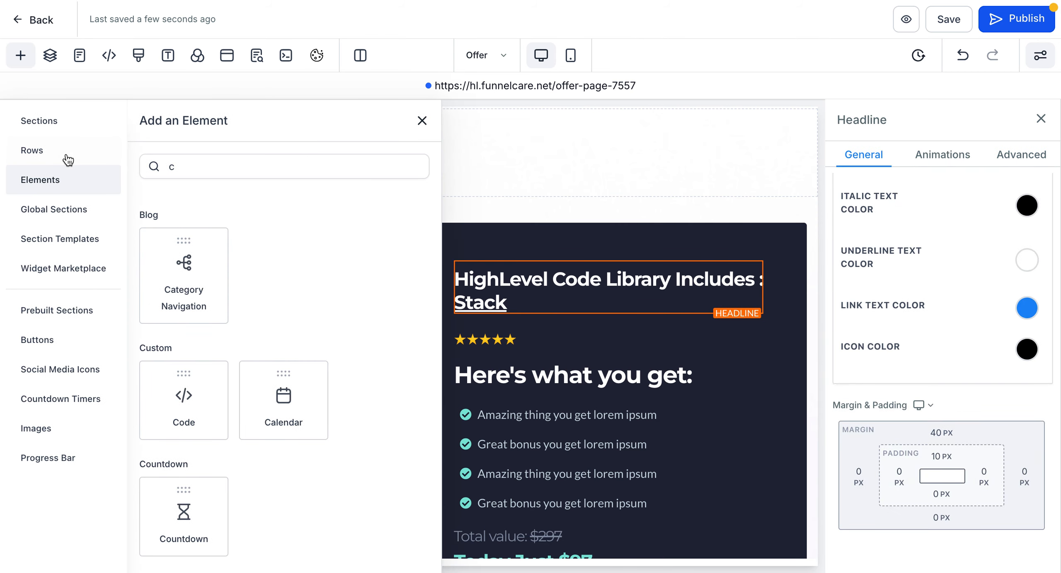
pyautogui.click(208, 171)
pyautogui.press('BackSpace')
pyautogui.write('hea')
pyautogui.click(185, 255)
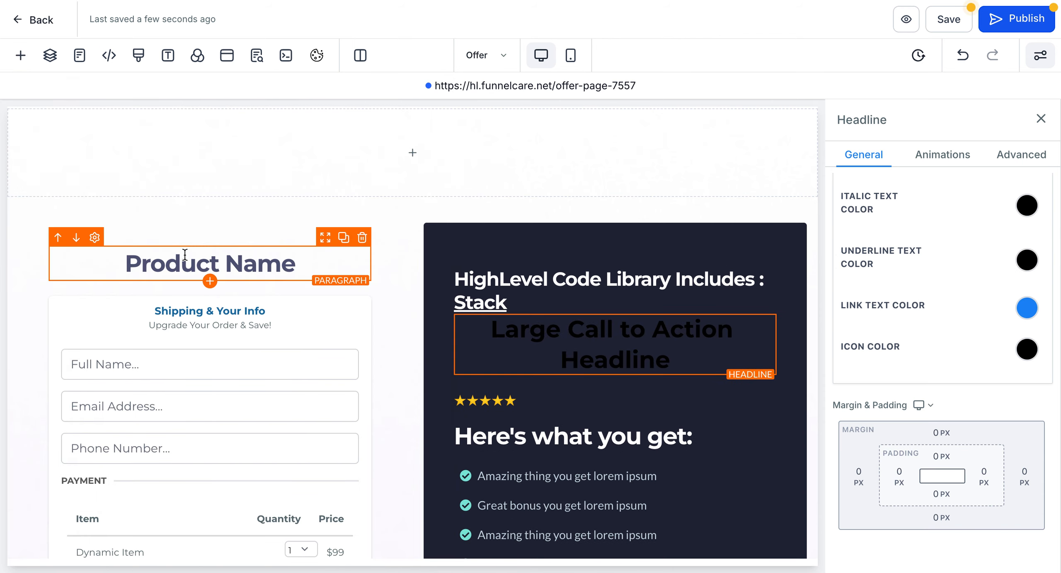
# Append " : dummy" to the text of the new "Large Call to Action Headline" element
pyautogui.click(599, 350)
pyautogui.click(682, 359)
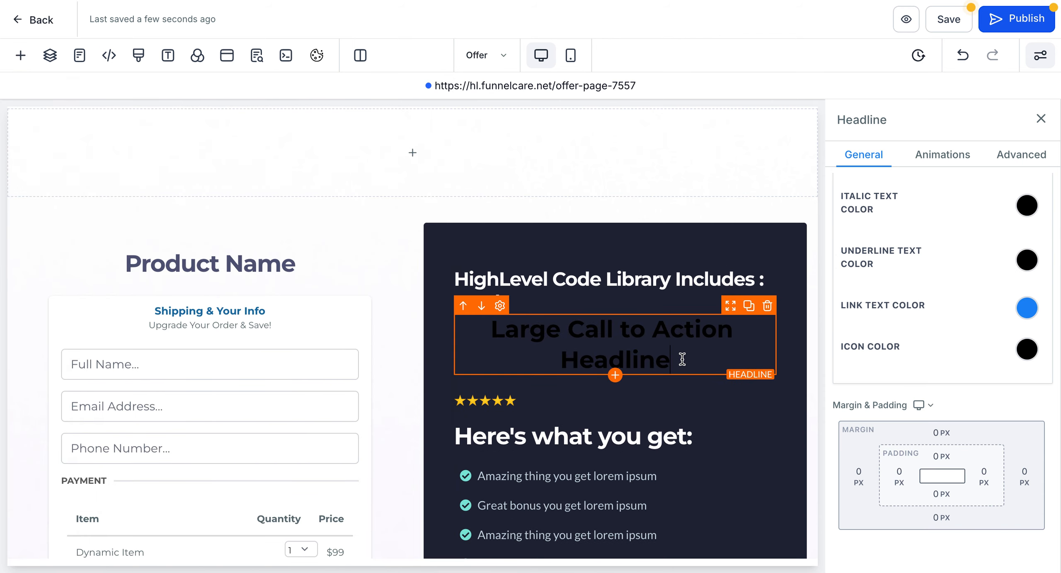
pyautogui.write(':')
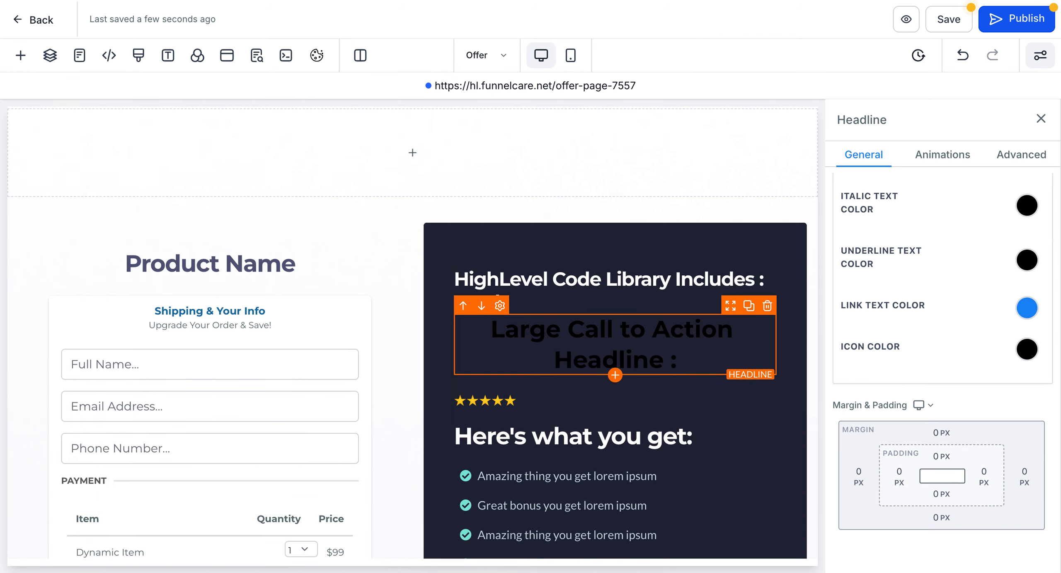
pyautogui.write(' dumm')
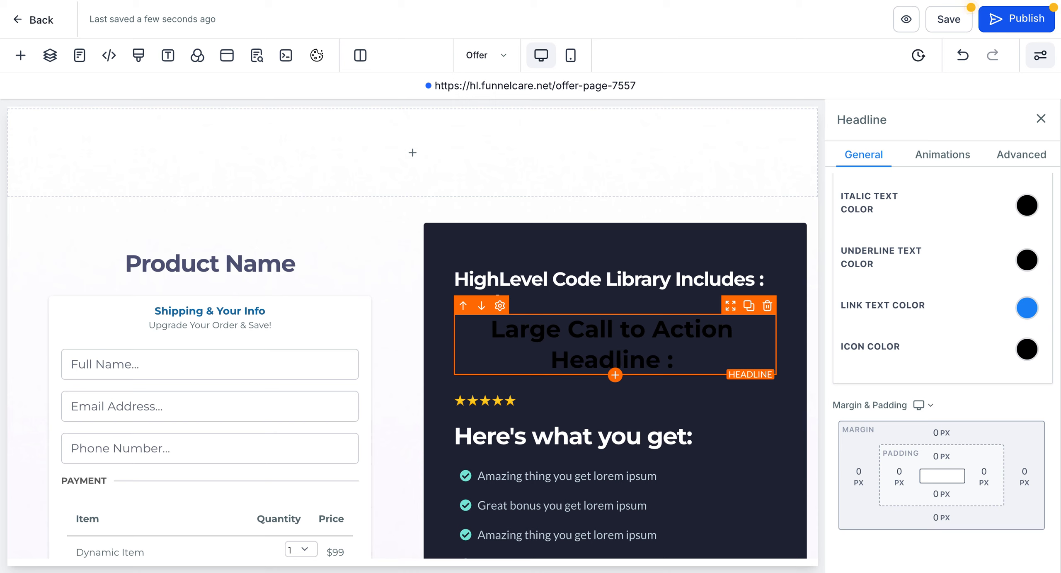
pyautogui.write('y')
pyautogui.press('BackSpace')
pyautogui.write('ummy')
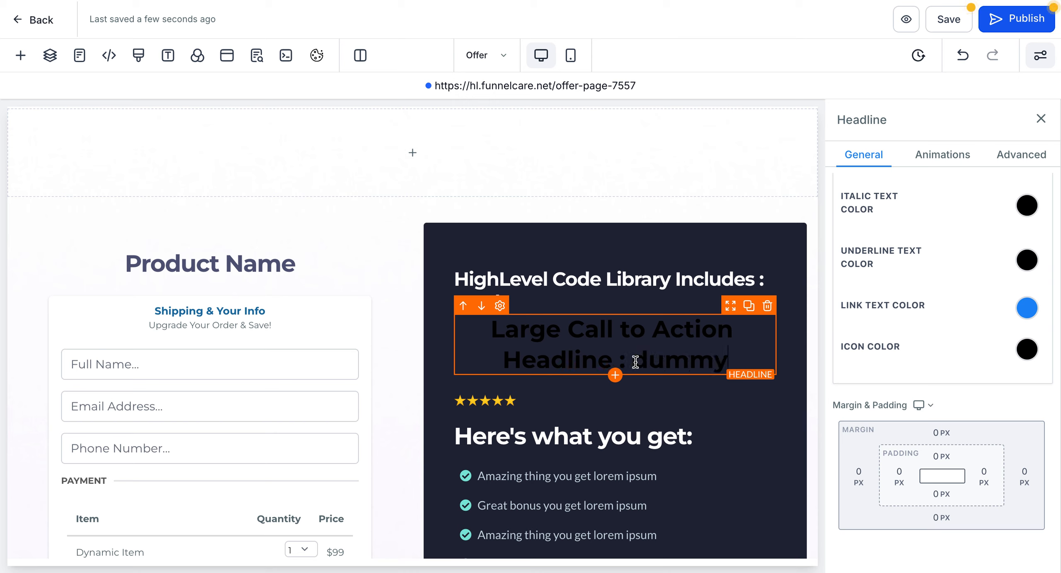
# Underline the word "dummy" in the "Large Call to Action Headline : dummy" element and reselect it to check its formatting
pyautogui.moveTo(632, 361); pyautogui.dragTo(728, 363)
pyautogui.click(659, 397)
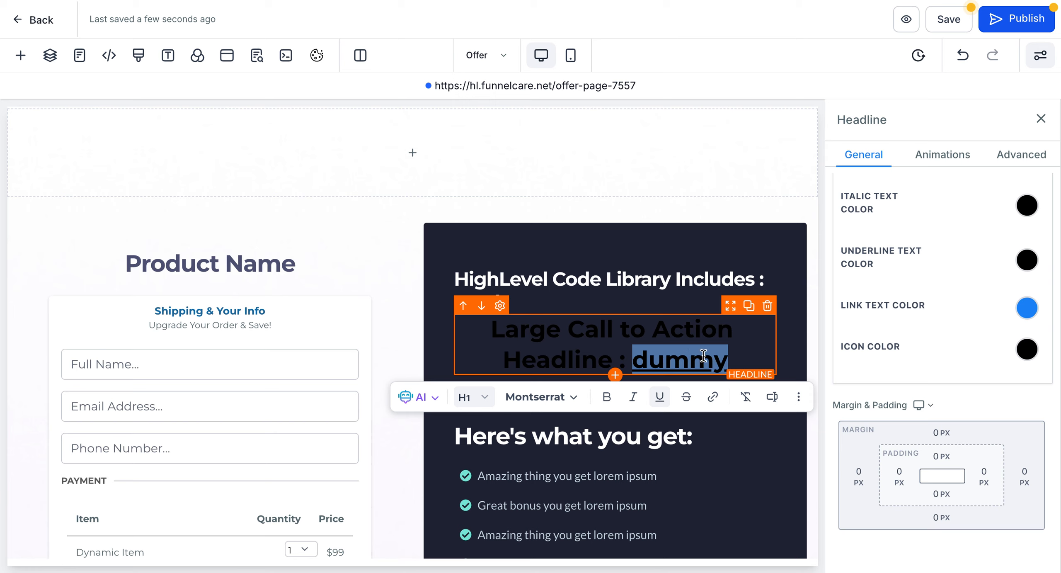
pyautogui.click(795, 339)
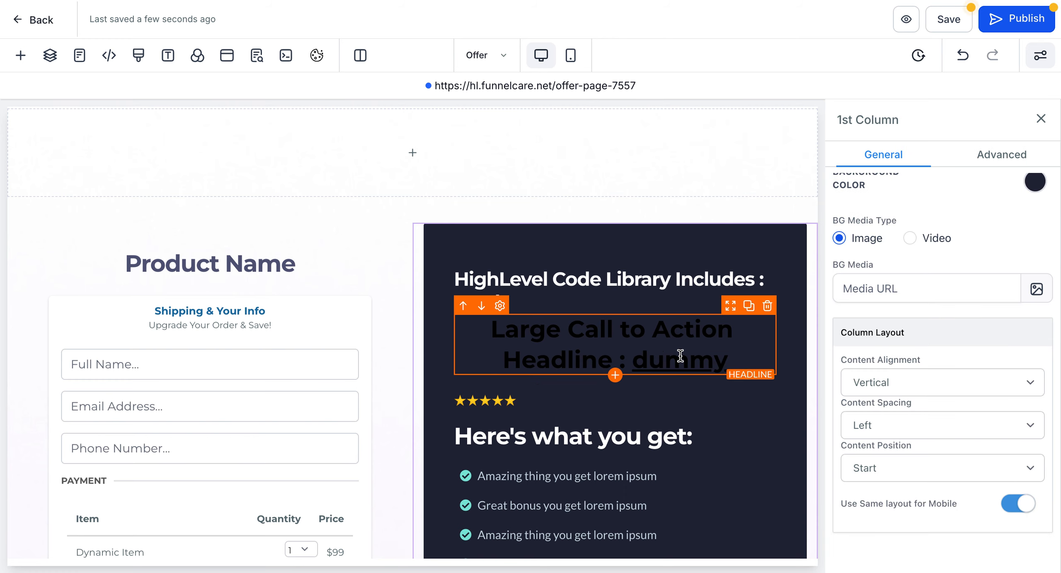
pyautogui.click(680, 355)
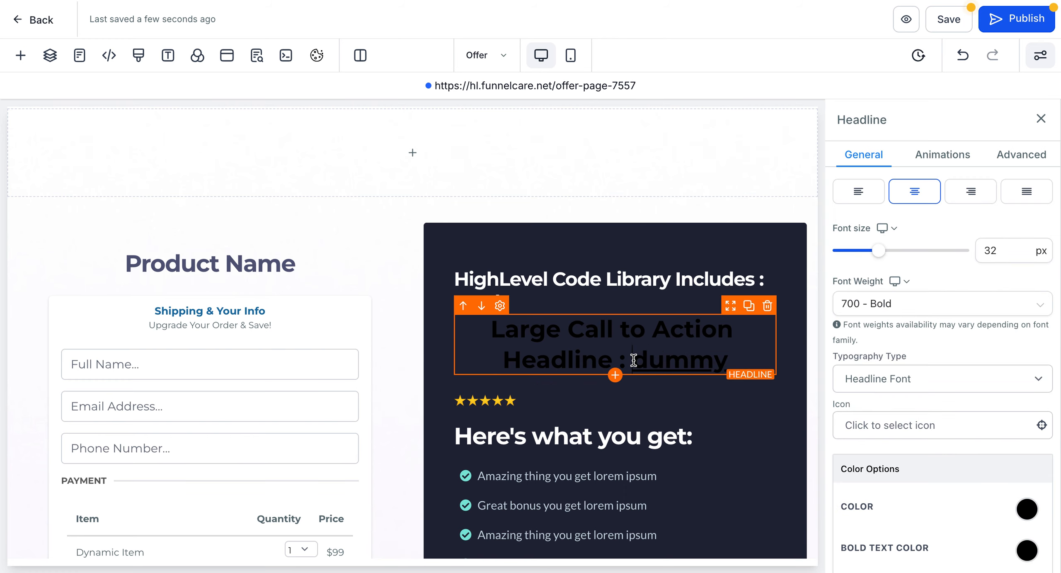
pyautogui.moveTo(633, 360); pyautogui.dragTo(727, 361)
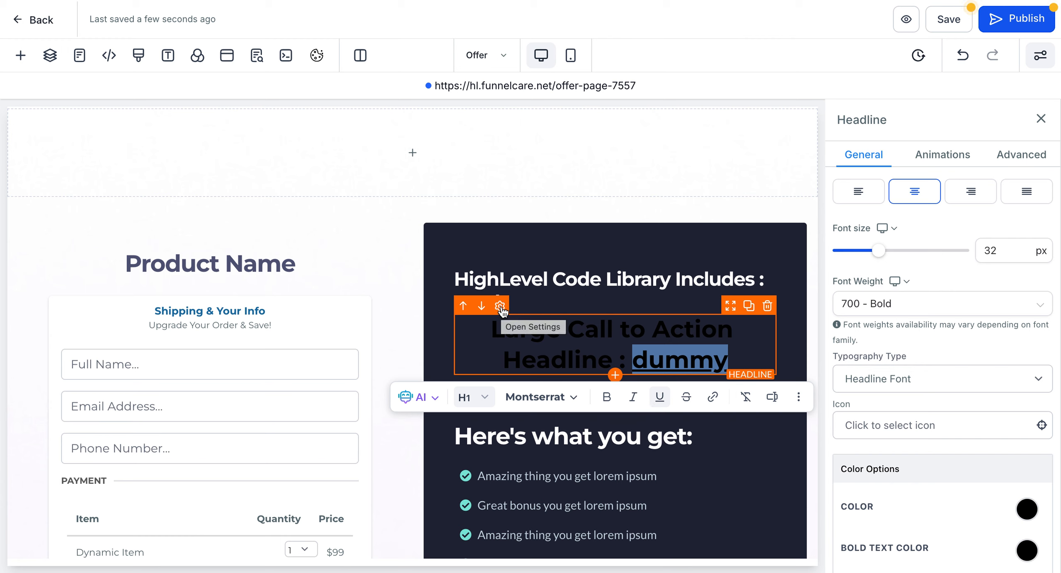
# Delete the "Large Call to Action Headline : dummy" element from the dark column
pyautogui.click(791, 343)
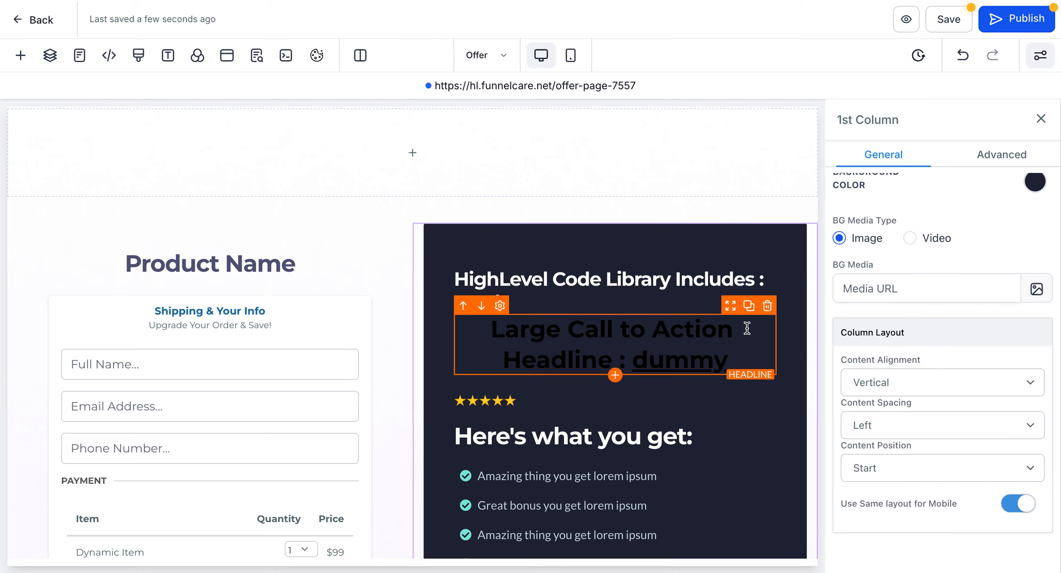
pyautogui.click(767, 306)
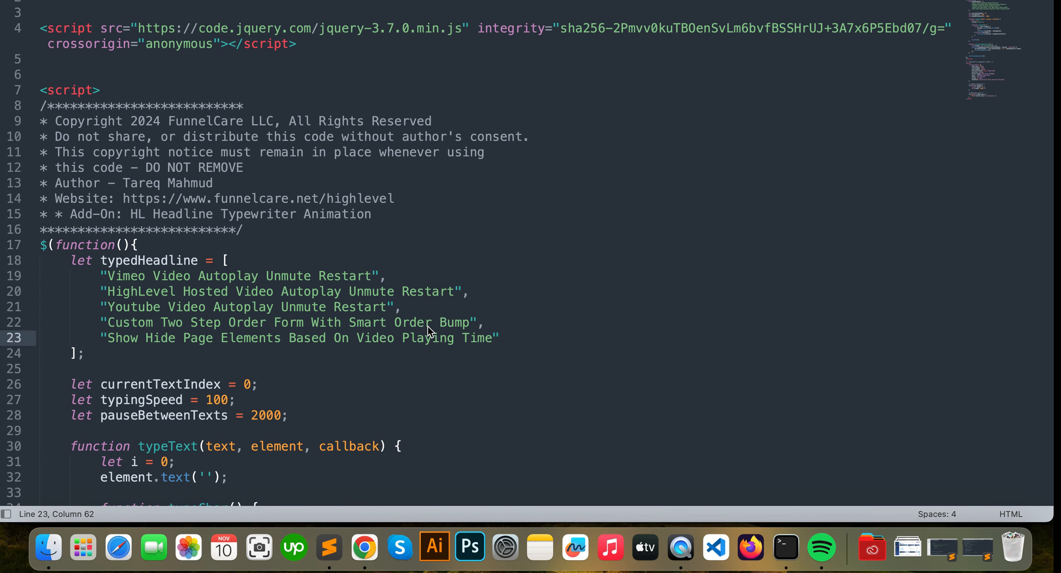
# Copy the entire HL Headline Typewriter Animation script from the code editor and switch back to the funnel page builder
pyautogui.press('super+a')
pyautogui.press('super+c')
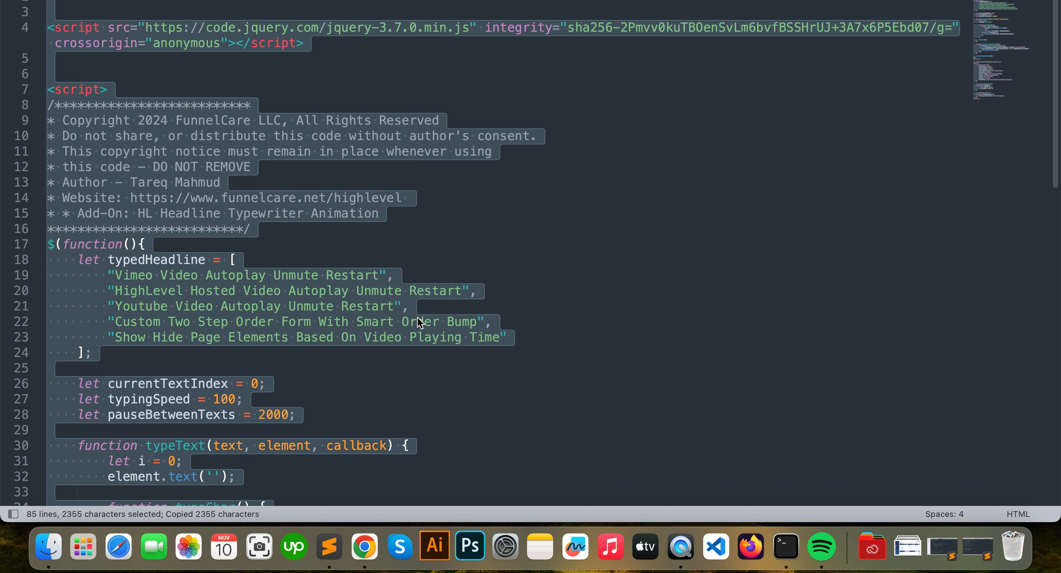
pyautogui.hotkey('ctrl', 'Right')
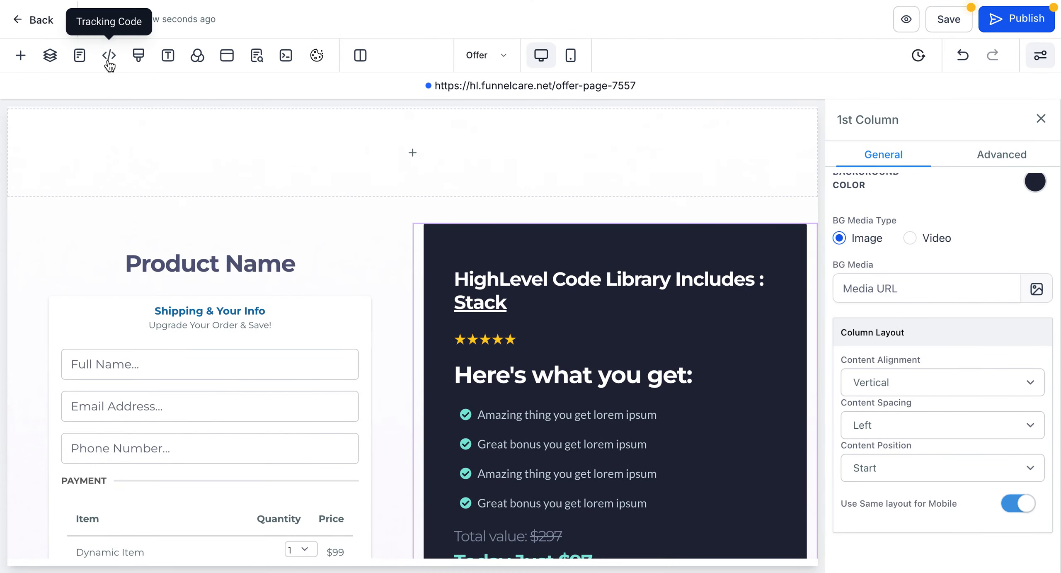
# View the page's footer tracking code and close it without making changes
pyautogui.click(109, 56)
pyautogui.click(677, 130)
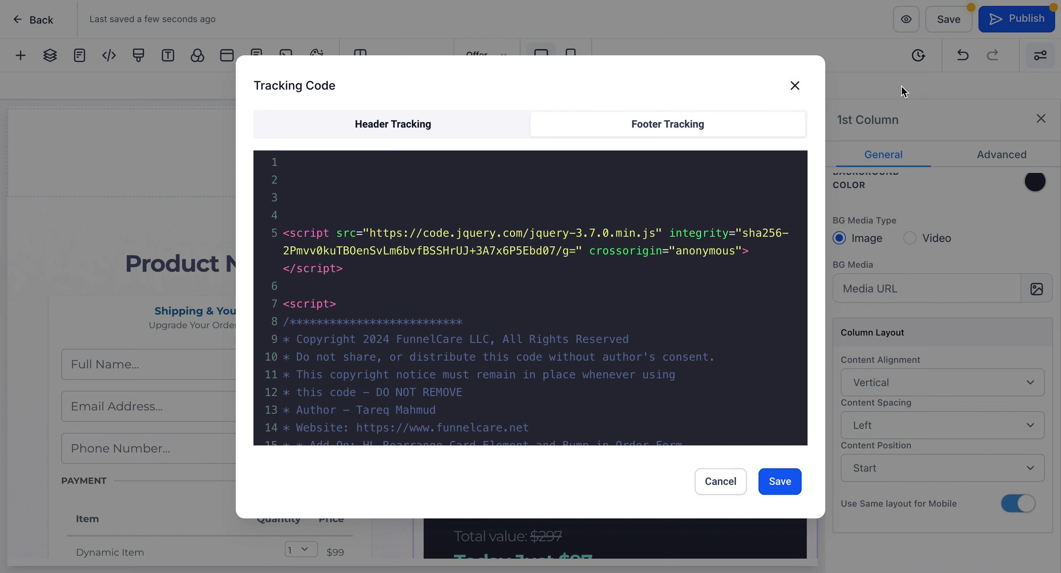
pyautogui.click(794, 86)
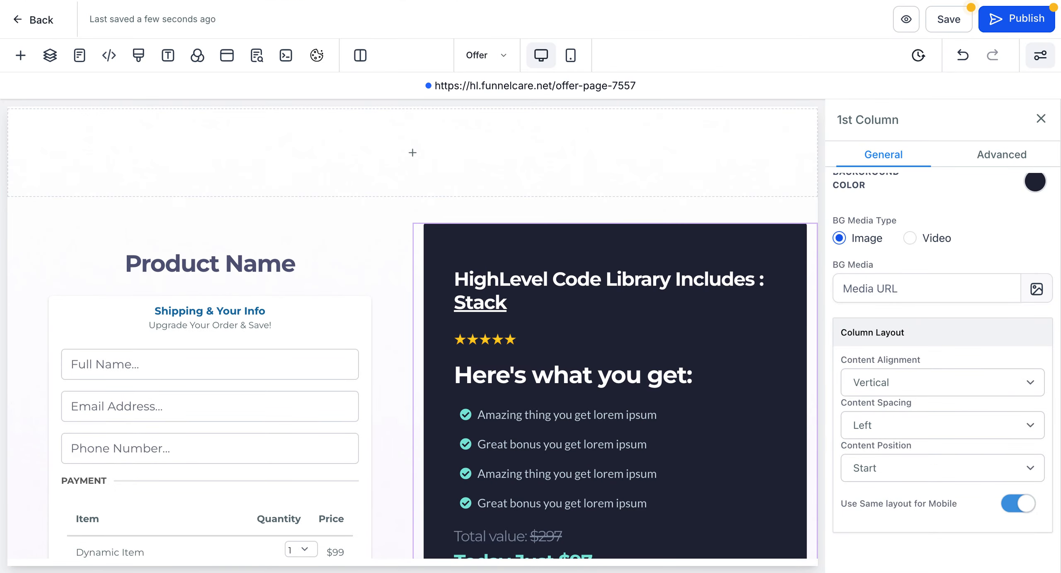
# Examine the typewriter animation below "HighLevel Code Library Includes :" on the live offer page
pyautogui.click(824, 0)
pyautogui.scroll(1, 721, 198)
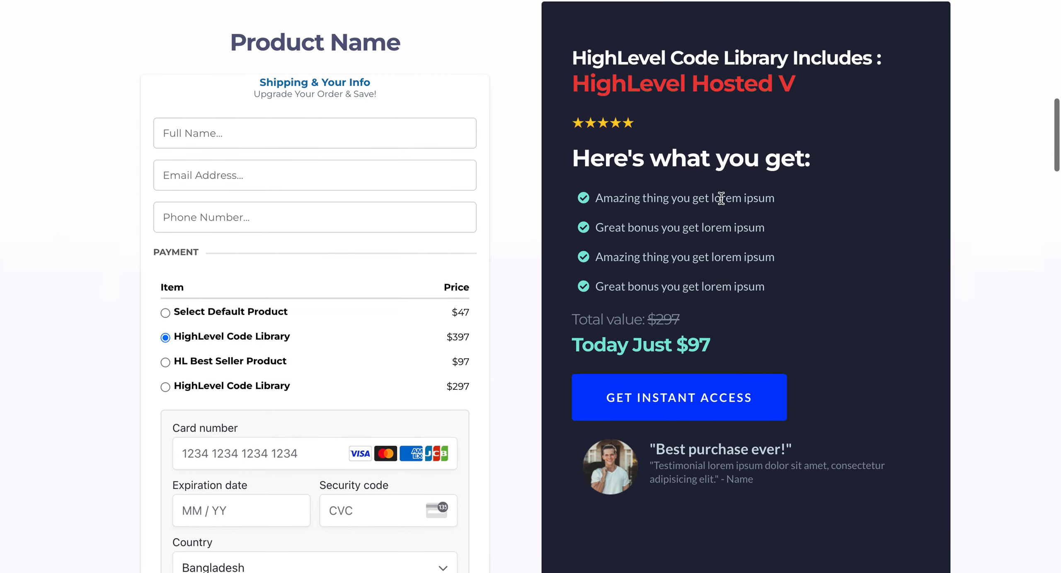
pyautogui.tripleClick(706, 127)
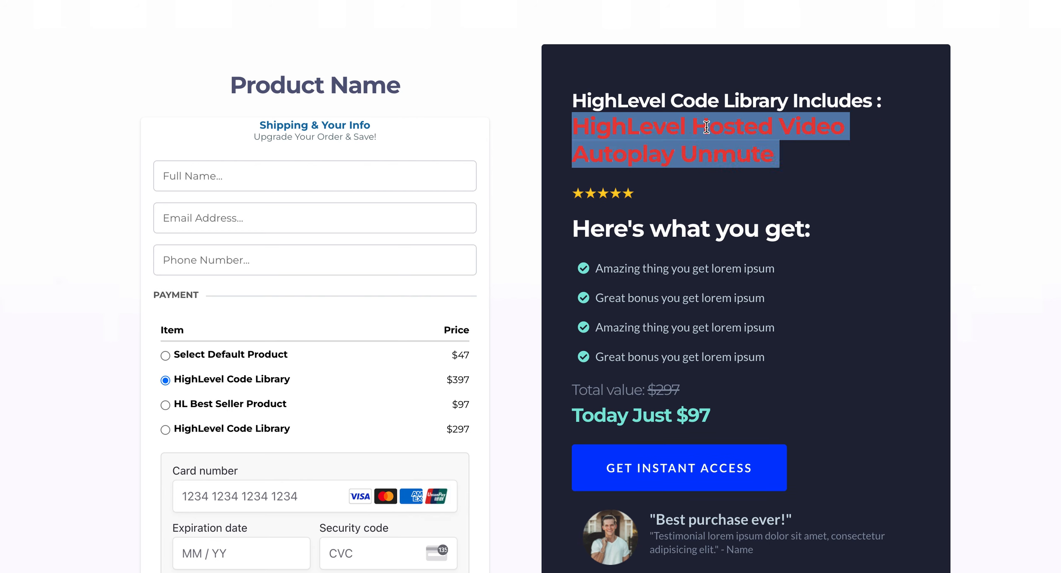